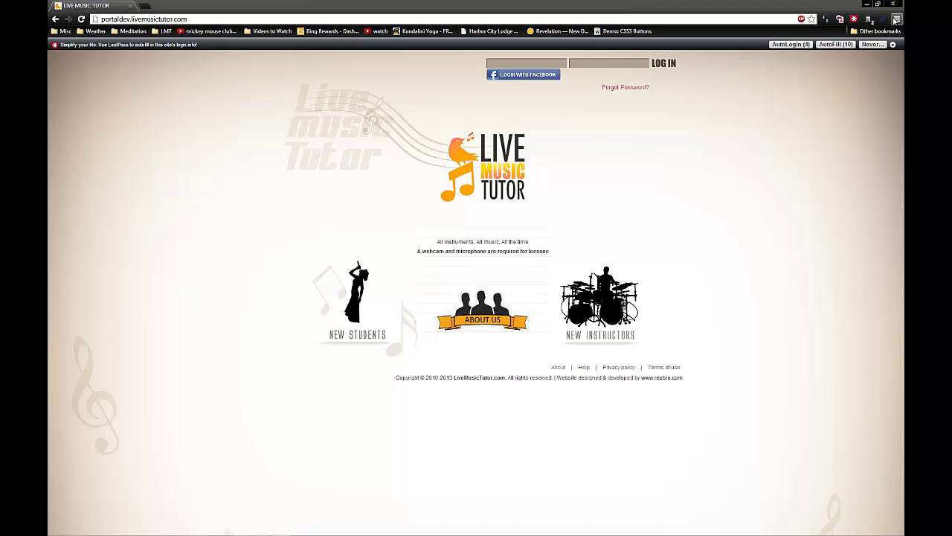
Open the Extensions page from the Chrome menu's Tools submenu.
click(895, 20)
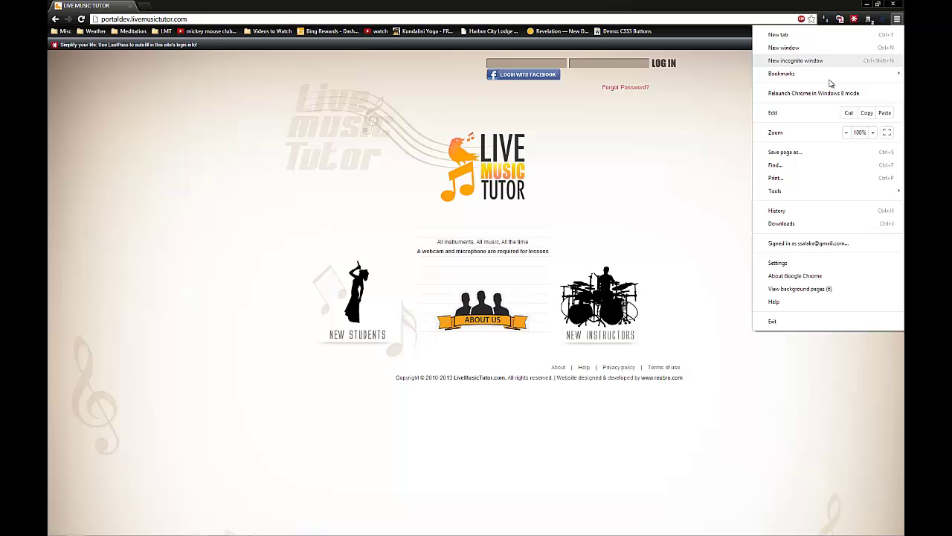
mouse_move(817, 194)
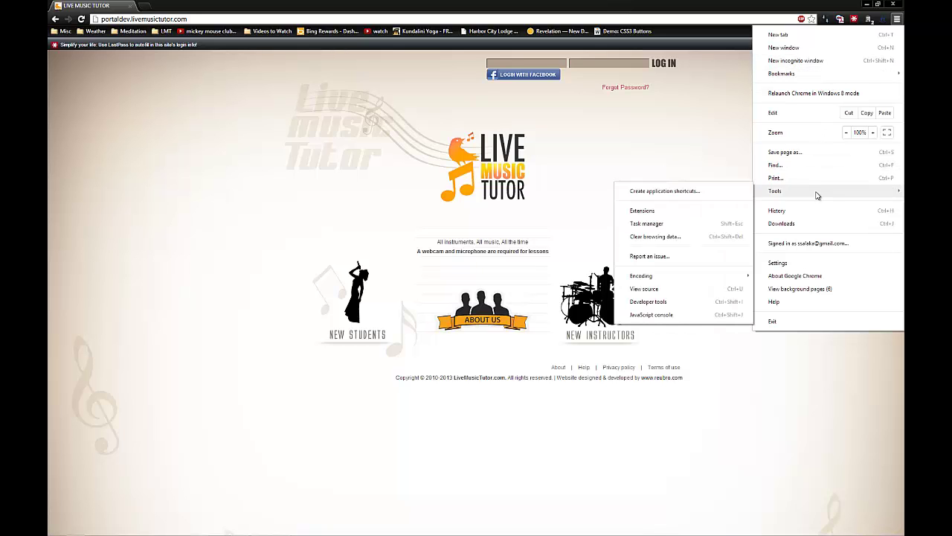
click(668, 214)
Scroll to Google SSL Web Search beta and highlight its managed, unremovable status.
scroll(564, 141, down, 6)
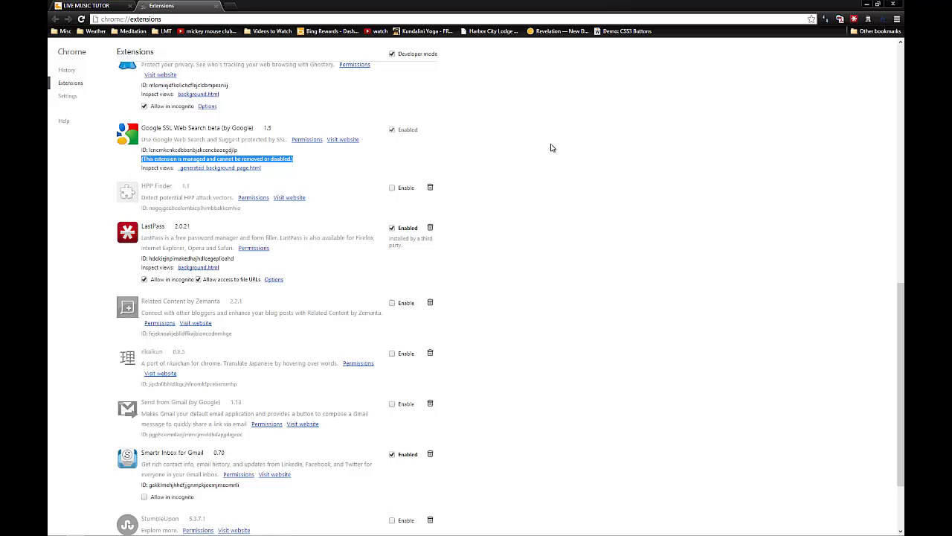
scroll(591, 151, up, 4)
scroll(591, 151, up, 3)
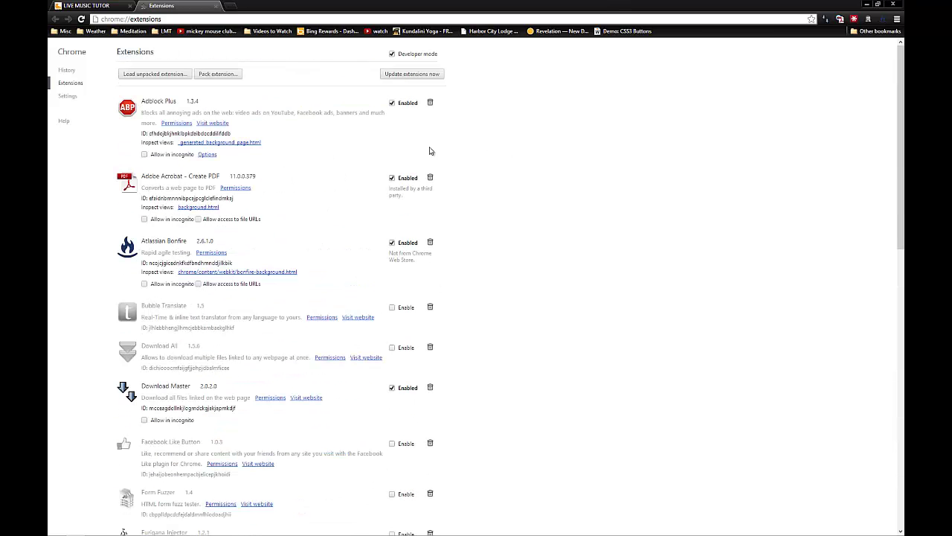
drag(141, 101, 177, 100)
scroll(466, 146, down, 10)
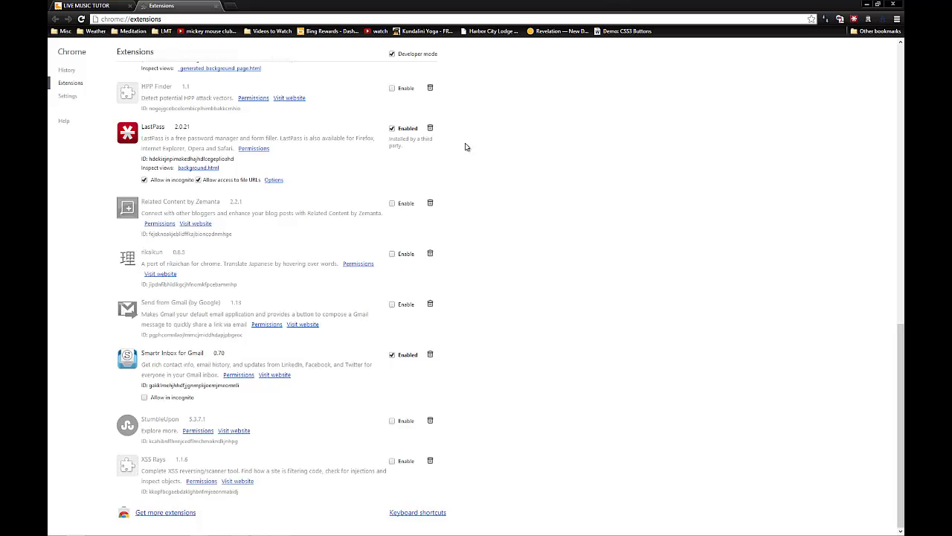
scroll(466, 147, up, 2)
scroll(466, 147, up, 9)
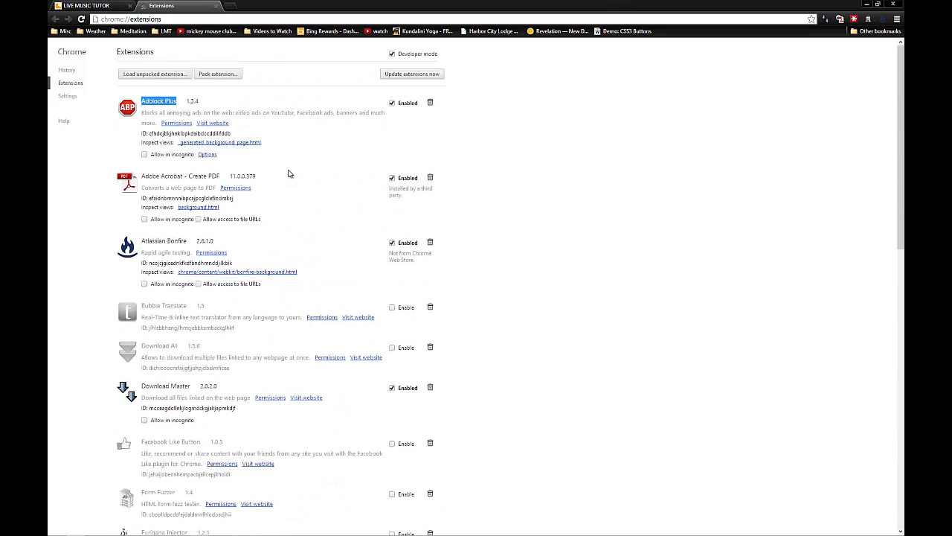
scroll(290, 175, down, 6)
scroll(289, 174, down, 3)
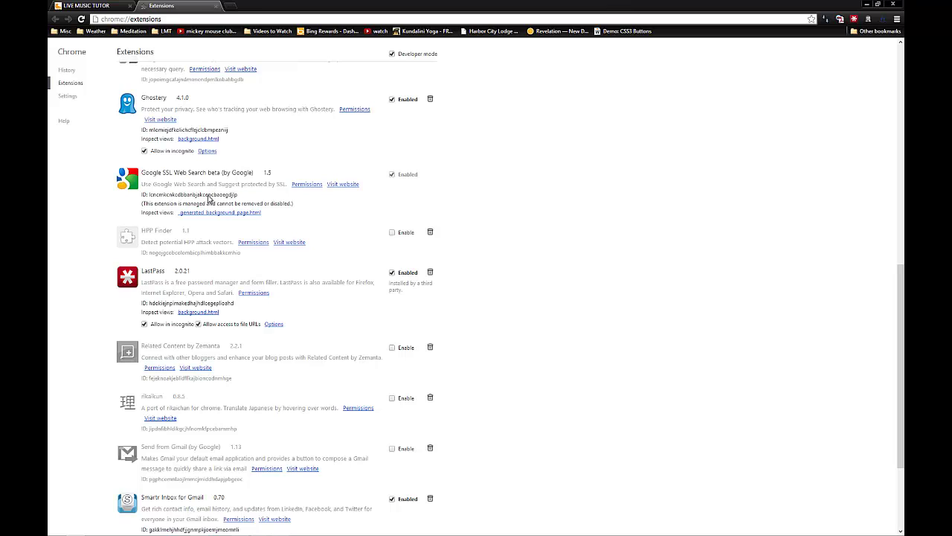
Highlight the note saying Google SSL Web Search beta is managed by policy.
drag(296, 204, 135, 208)
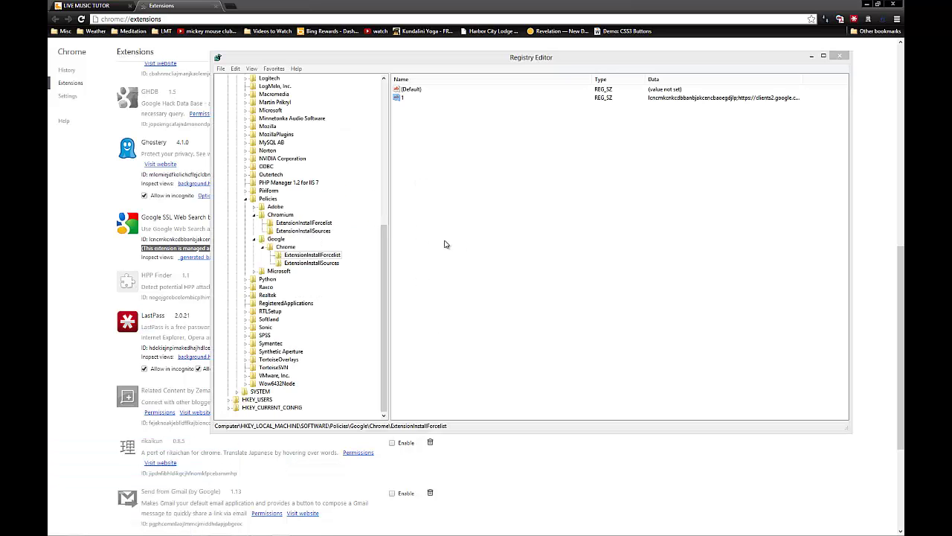
Expand SOFTWARE > Policies and compare the Chromium and Google\Chrome ExtensionInstallForcelist keys.
drag(385, 222, 376, 99)
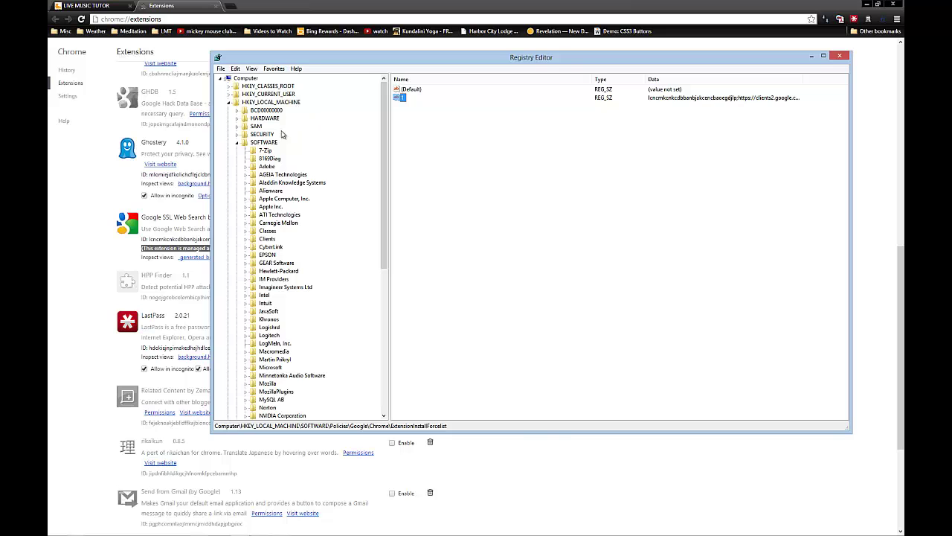
click(273, 144)
drag(387, 151, 384, 290)
click(269, 232)
click(290, 248)
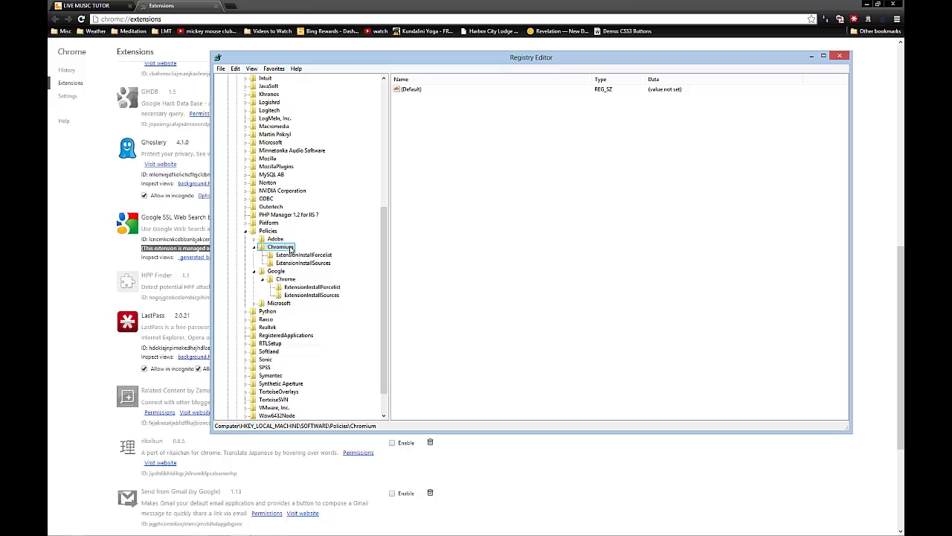
click(297, 256)
click(285, 247)
click(281, 271)
click(286, 280)
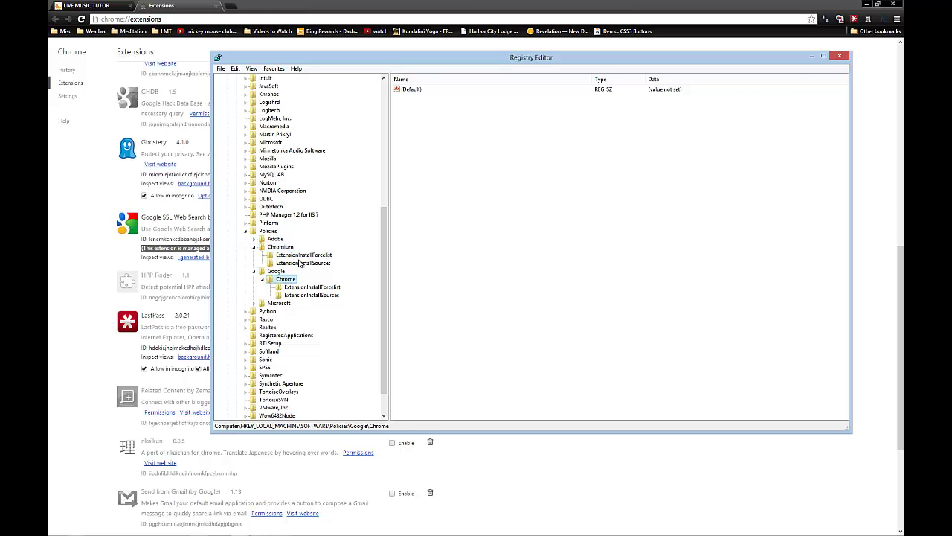
click(302, 255)
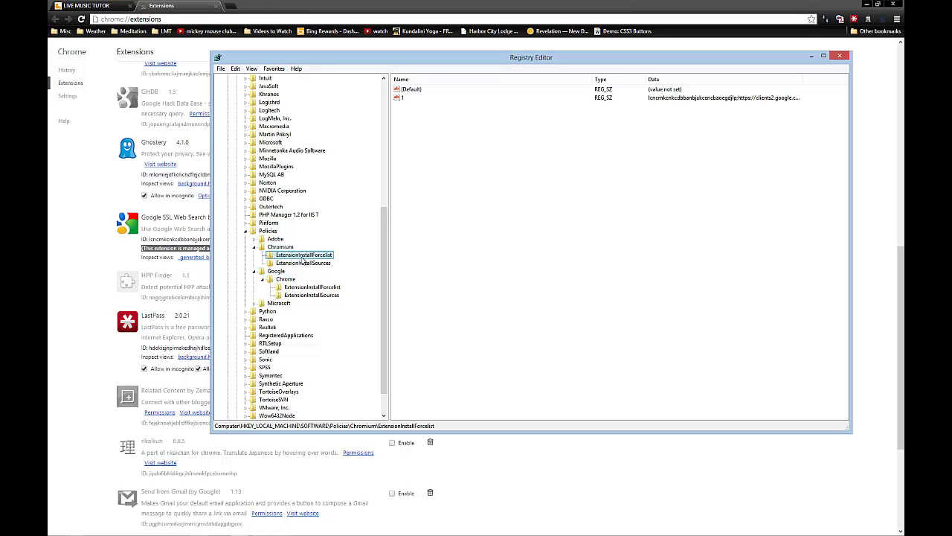
Select forced-install value 1 under Chromium's ExtensionInstallForcelist key.
click(403, 98)
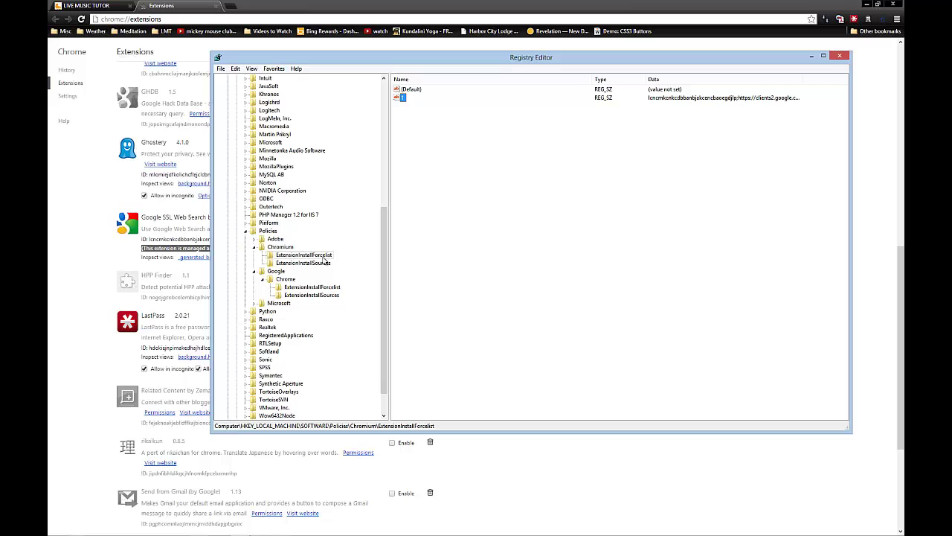
click(329, 288)
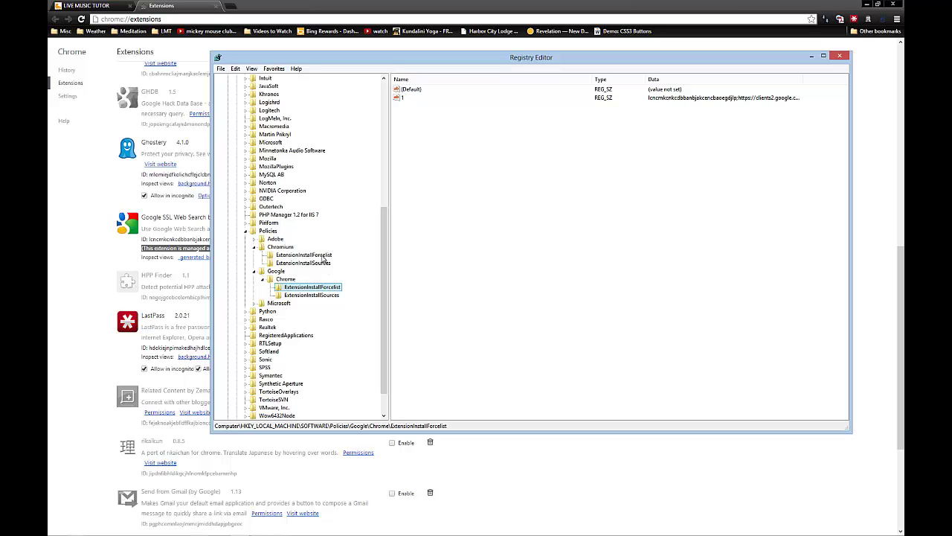
click(324, 257)
click(403, 98)
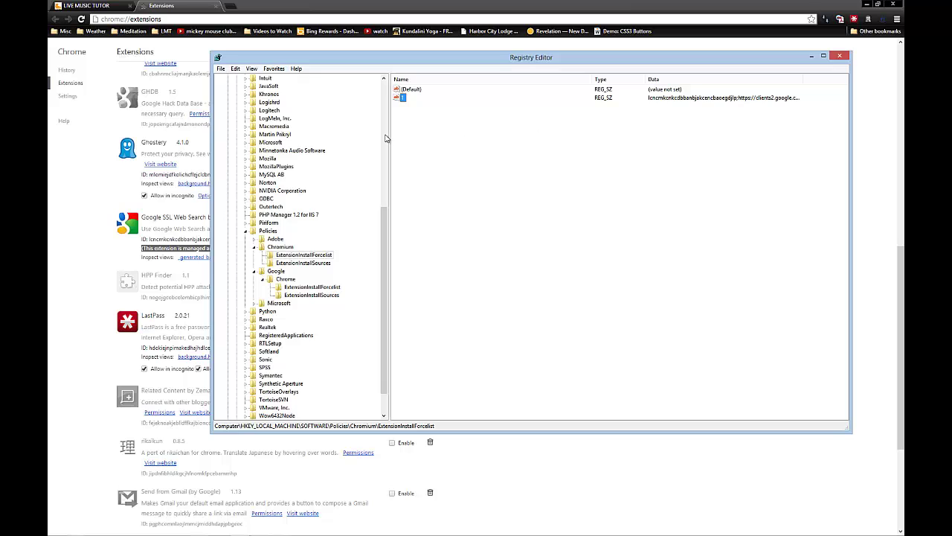
Delete value 1 from Chromium's ExtensionInstallForcelist, then select value 1 under Google\Chrome.
key(Delete)
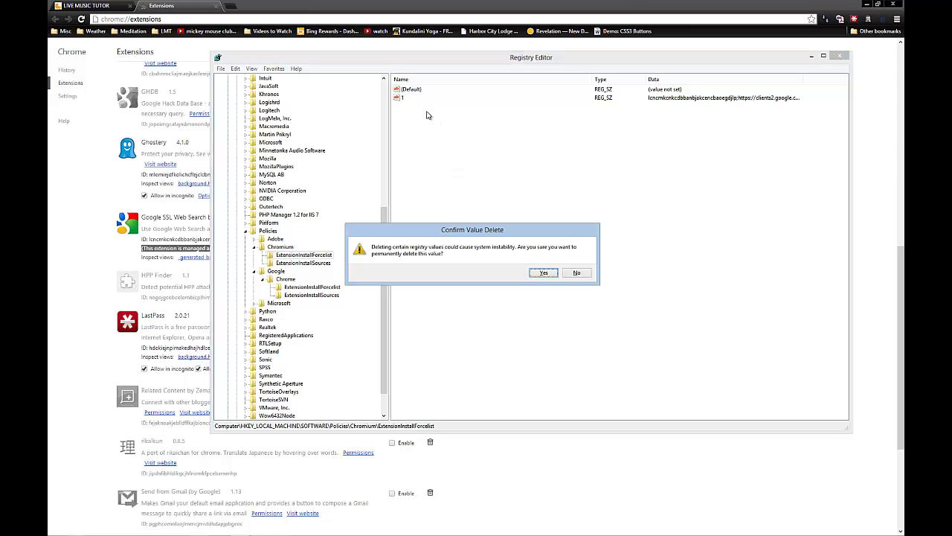
click(543, 273)
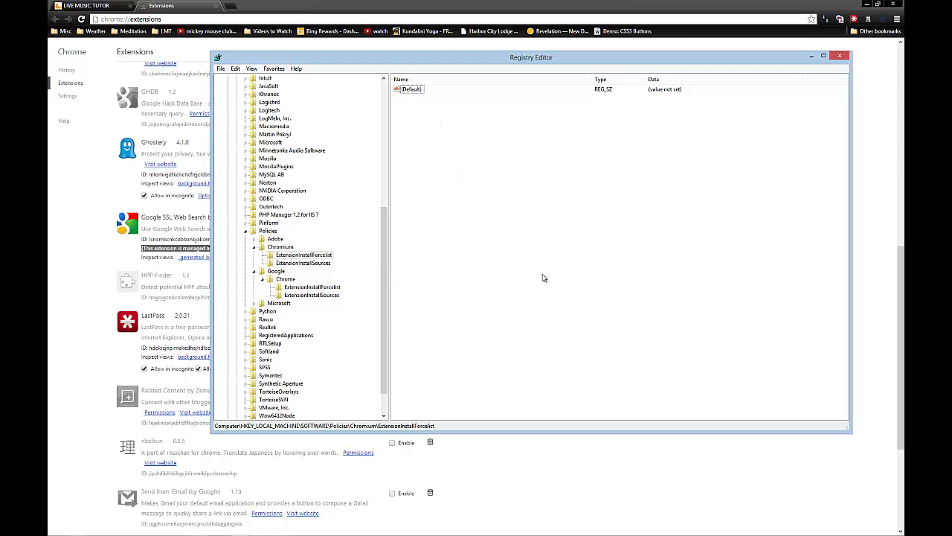
click(328, 289)
click(402, 97)
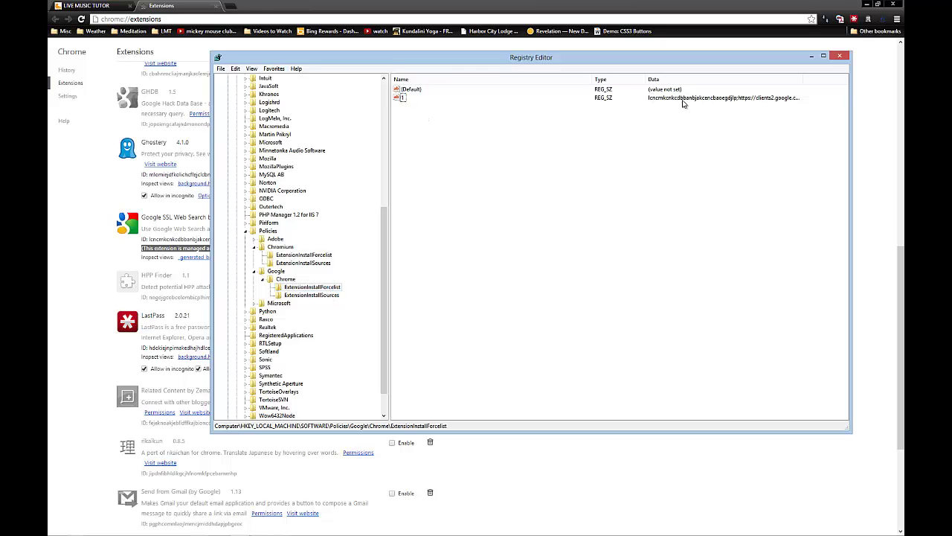
Close Chrome and open the user's profile folder via Computer, C: and Users.
click(897, 4)
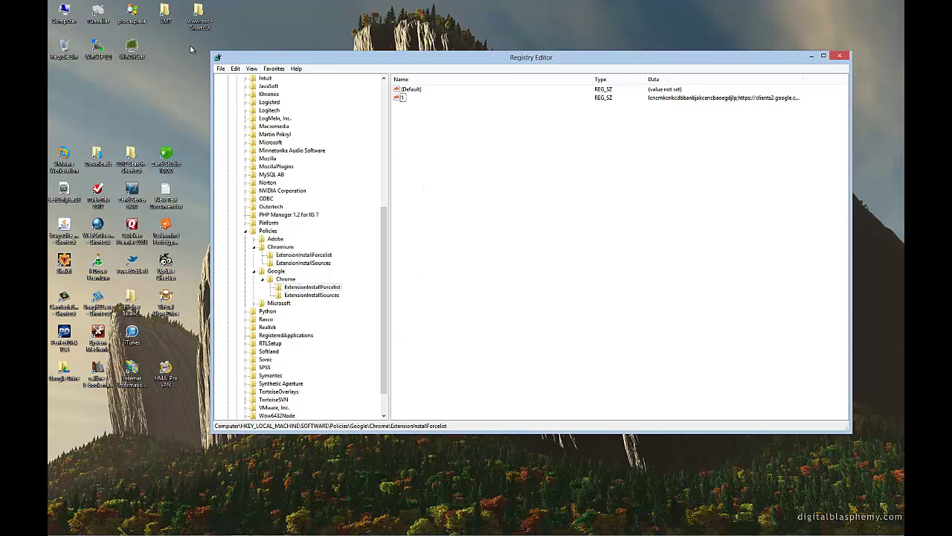
click(70, 22)
double_click(71, 22)
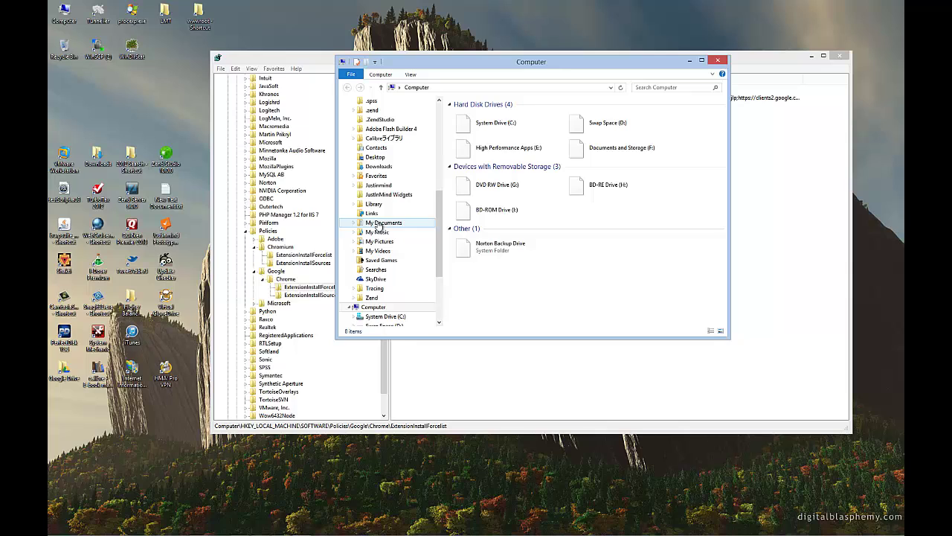
double_click(514, 128)
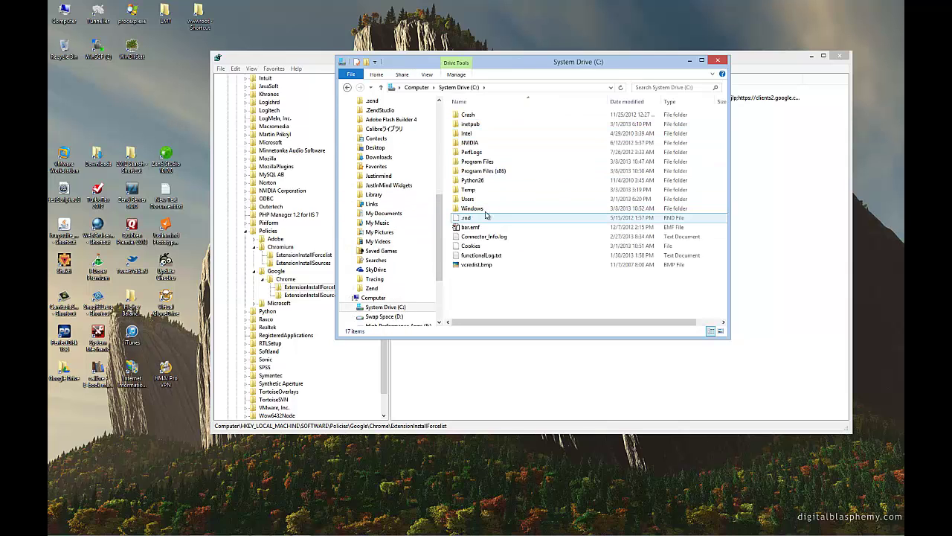
double_click(484, 199)
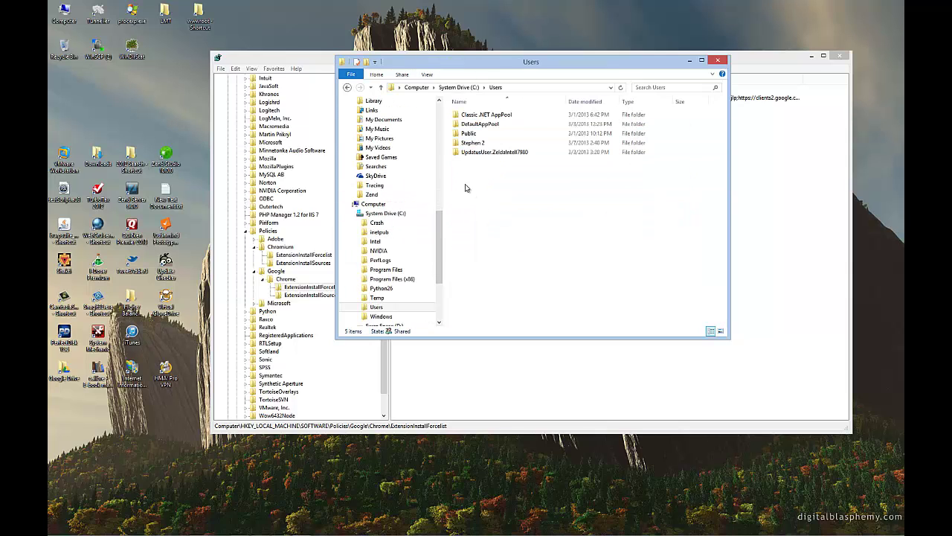
double_click(478, 143)
Jump to the profile's AppData folder by appending \appdata to the path.
click(569, 88)
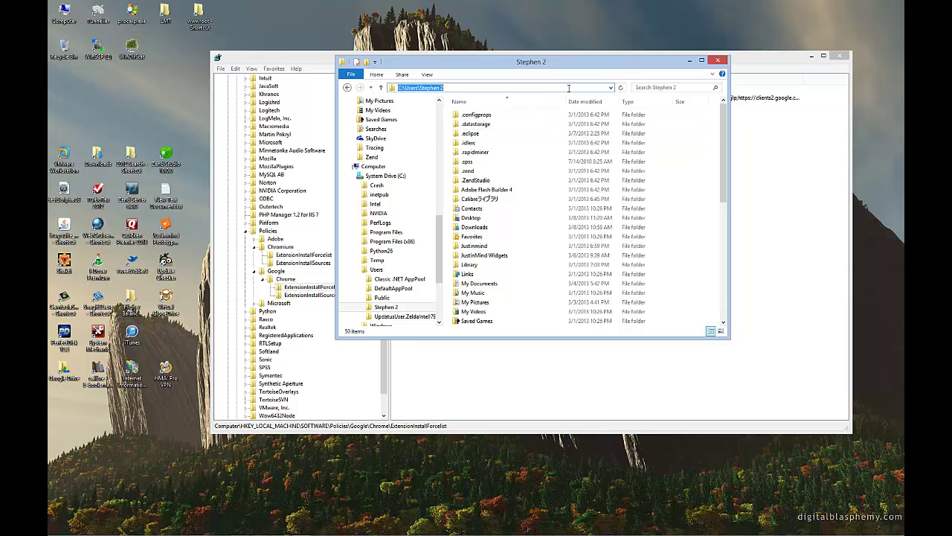
key(End)
text(\app)
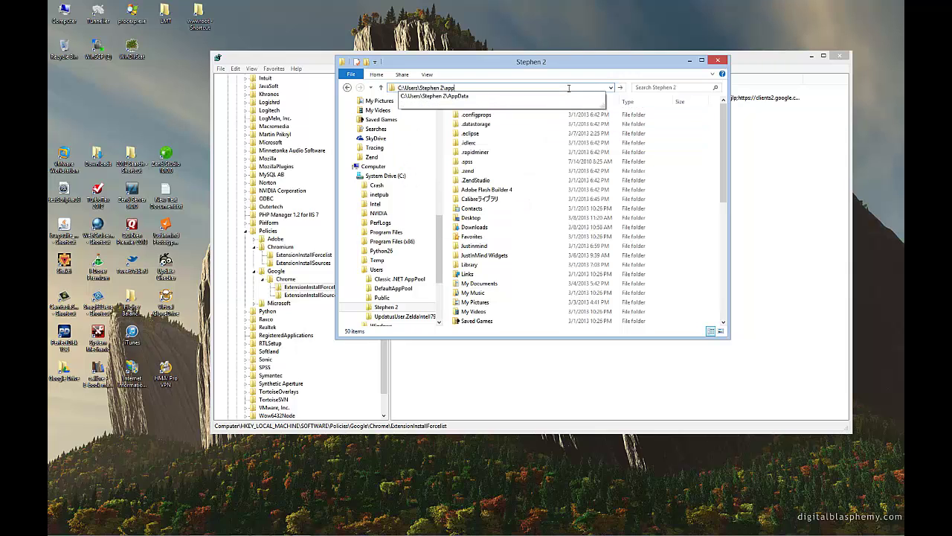
text(data)
key(Return)
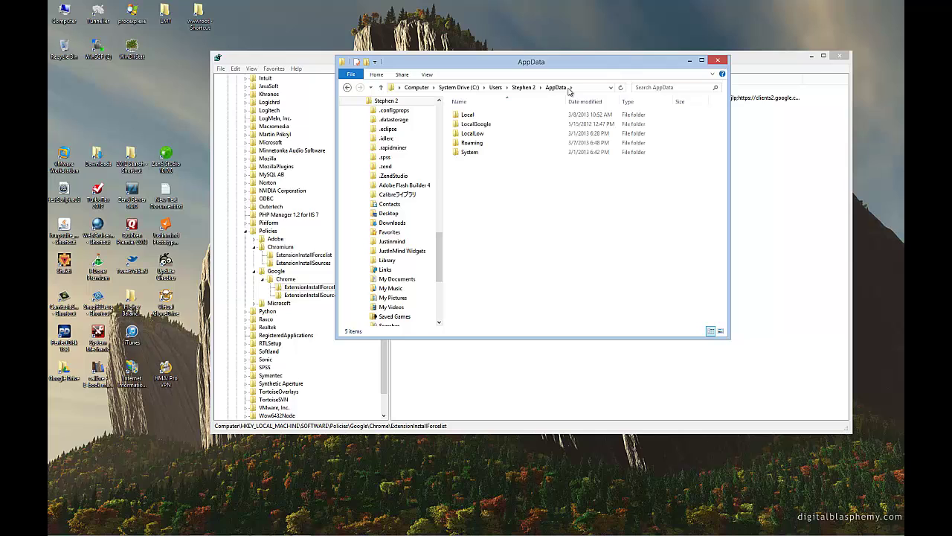
Open Local\Google\Chrome\User Data\Default\Extensions.
double_click(468, 115)
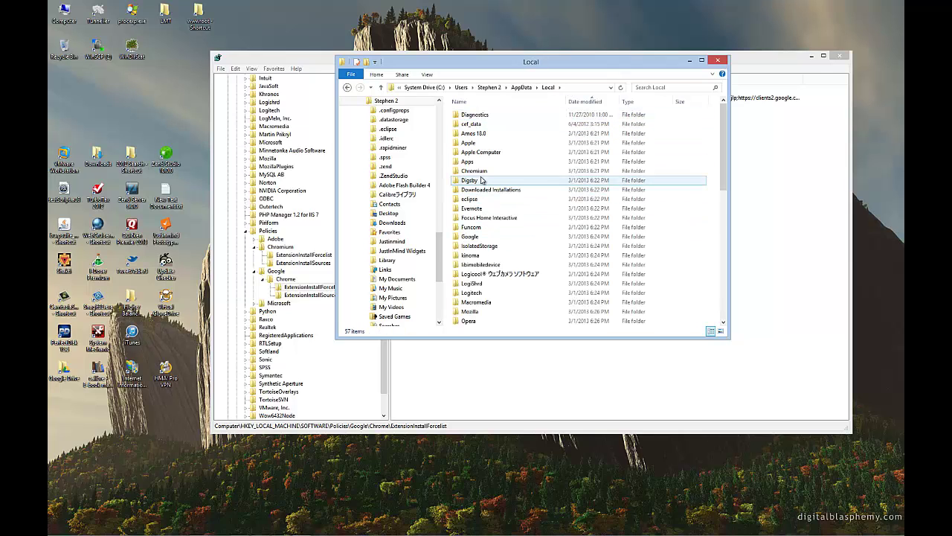
double_click(477, 236)
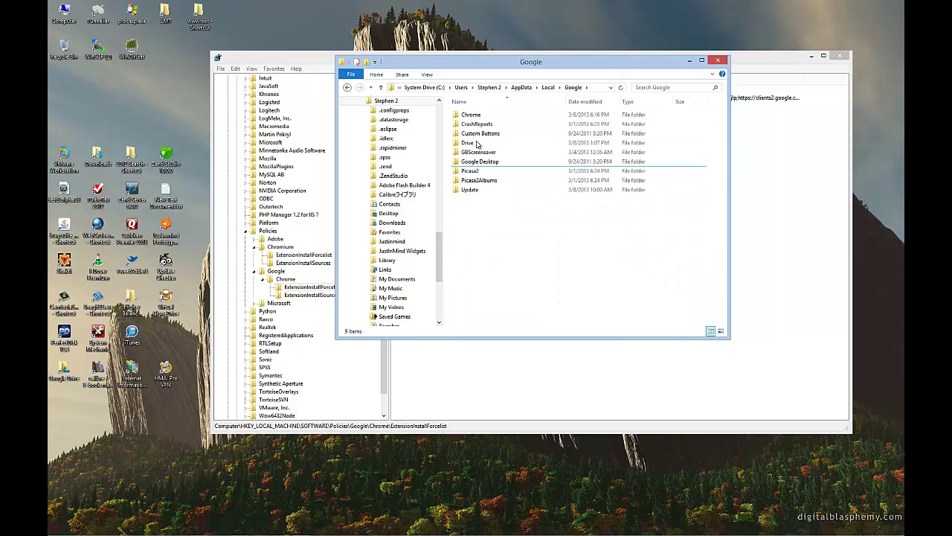
double_click(473, 116)
double_click(477, 124)
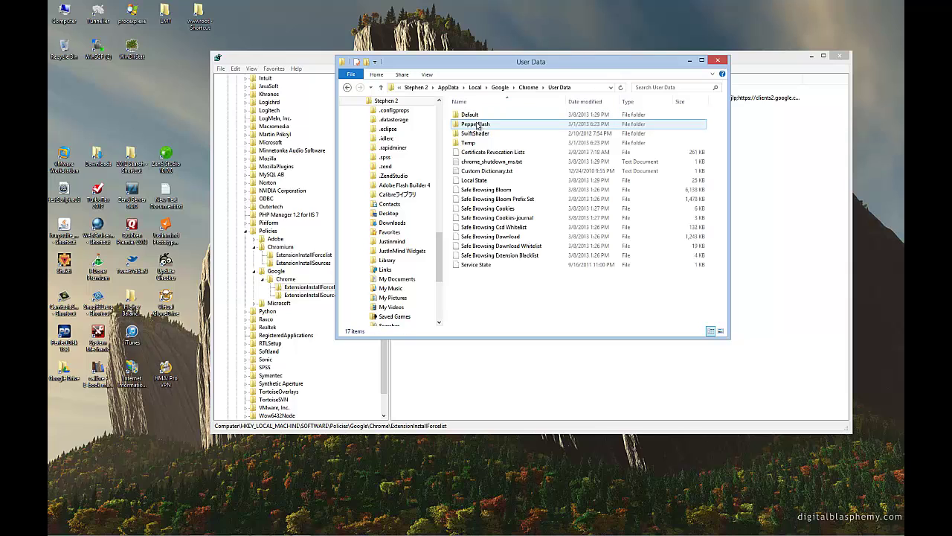
double_click(470, 114)
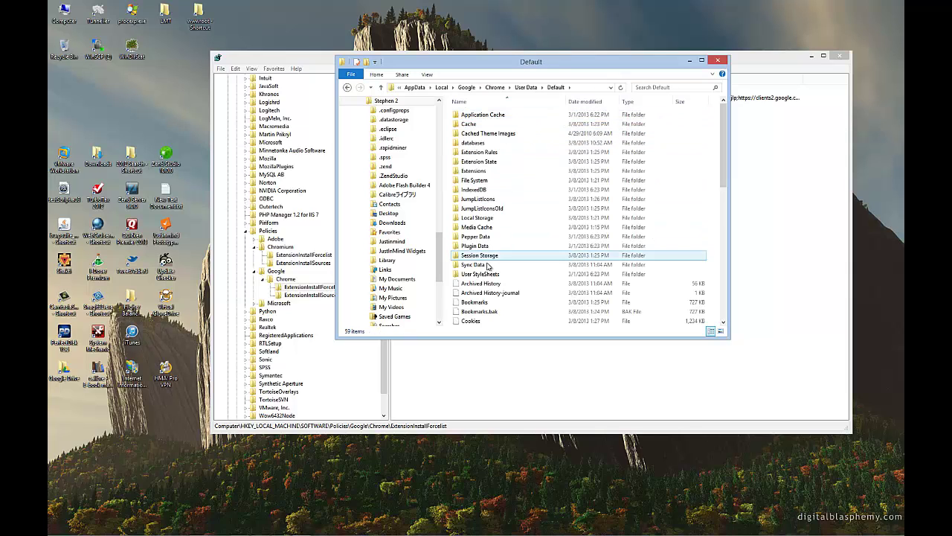
double_click(485, 172)
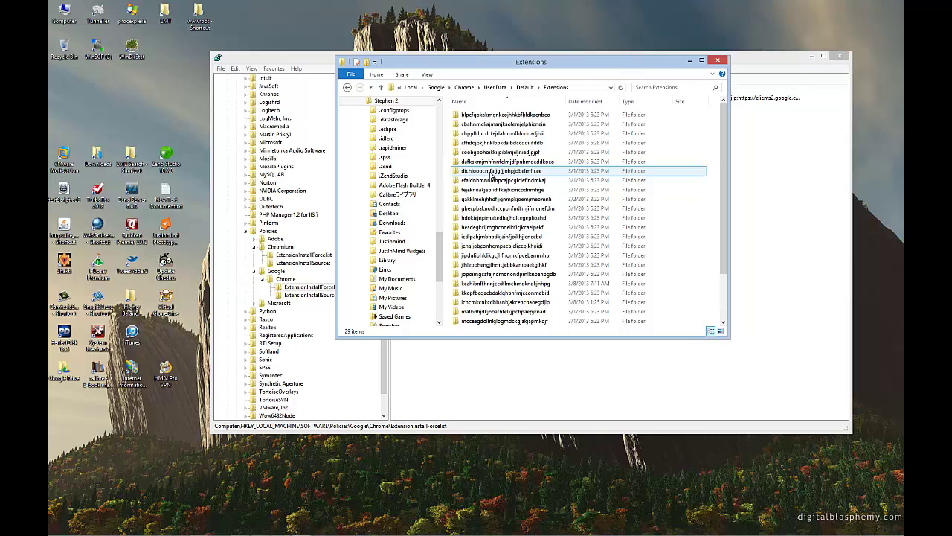
Arrange Registry Editor and Explorer to read the forced extension's ID from value 1.
drag(579, 71, 385, 91)
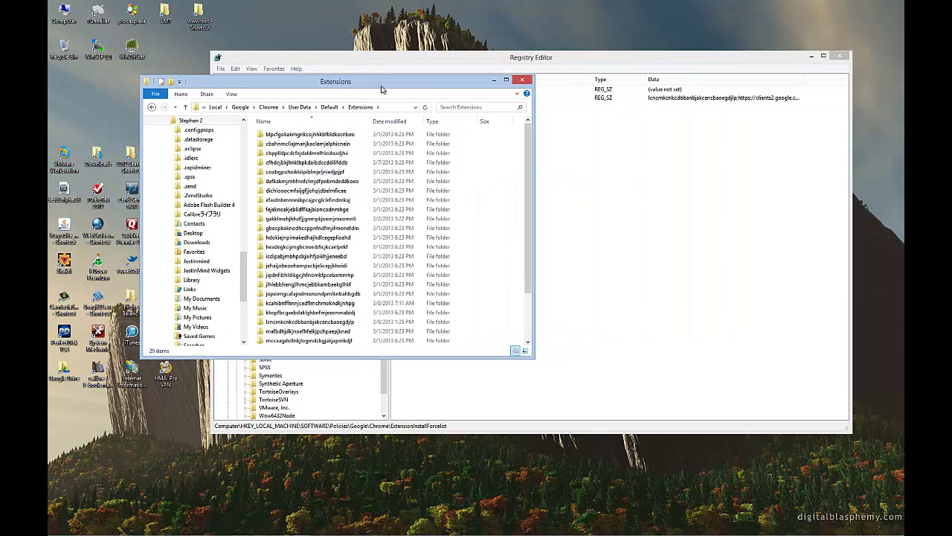
click(672, 100)
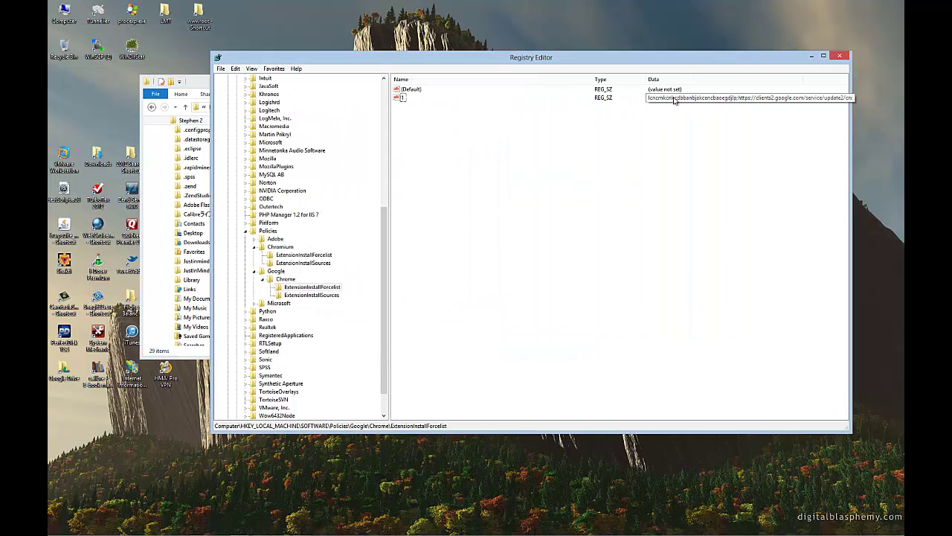
drag(681, 59, 805, 44)
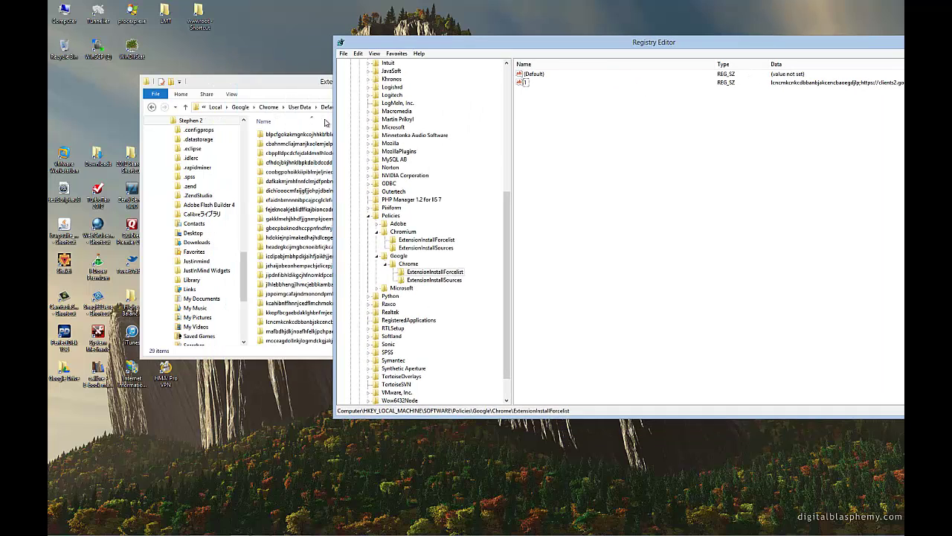
click(292, 90)
Delete the lcncmkcnkc… extension folder to the Recycle Bin, leaving 28 folders.
click(305, 285)
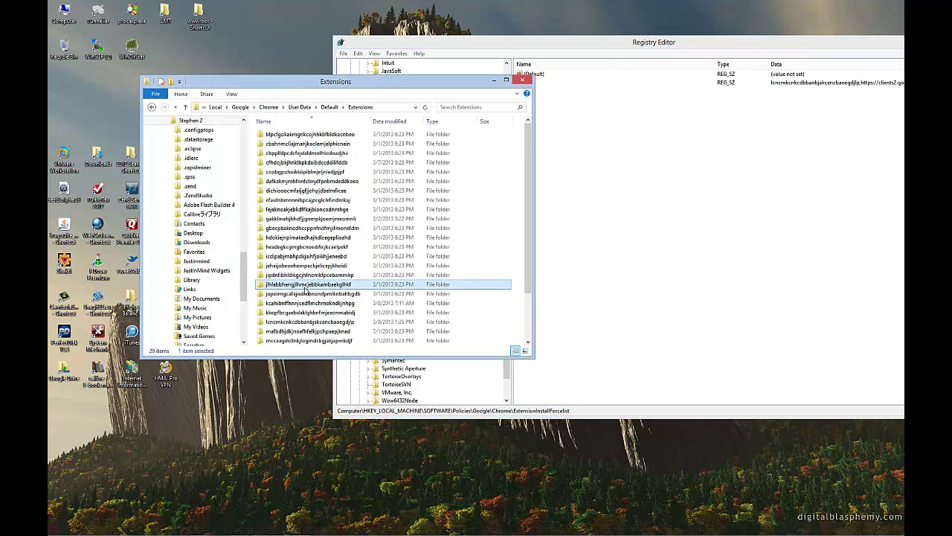
scroll(307, 290, down, 1)
click(307, 294)
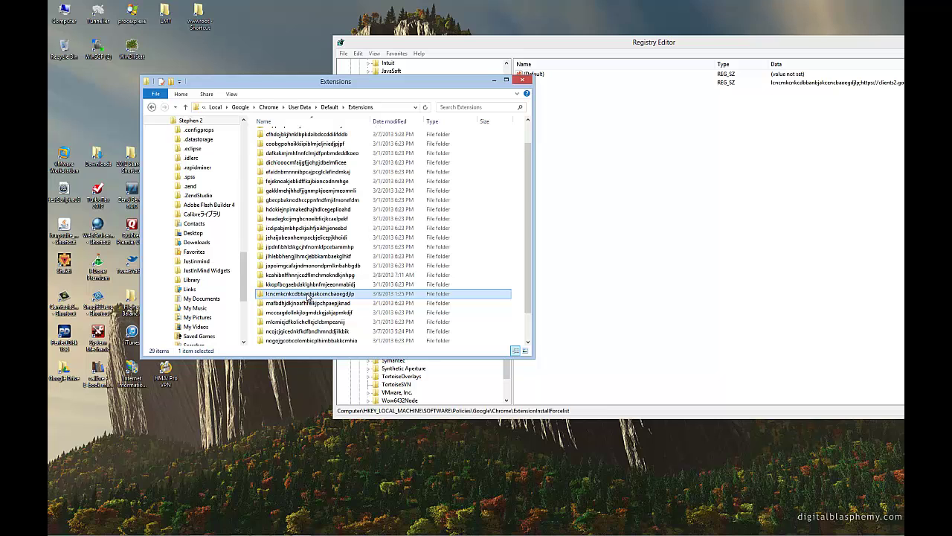
key(Delete)
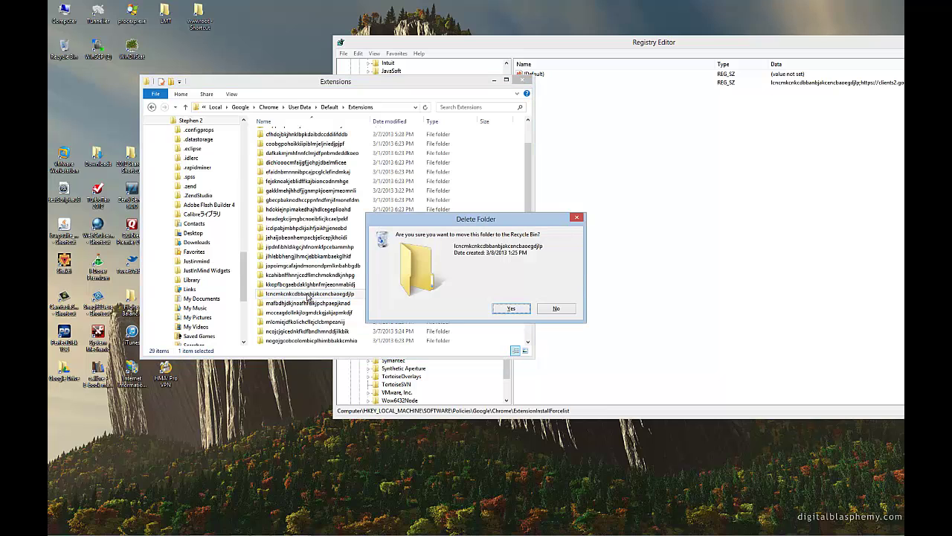
click(527, 311)
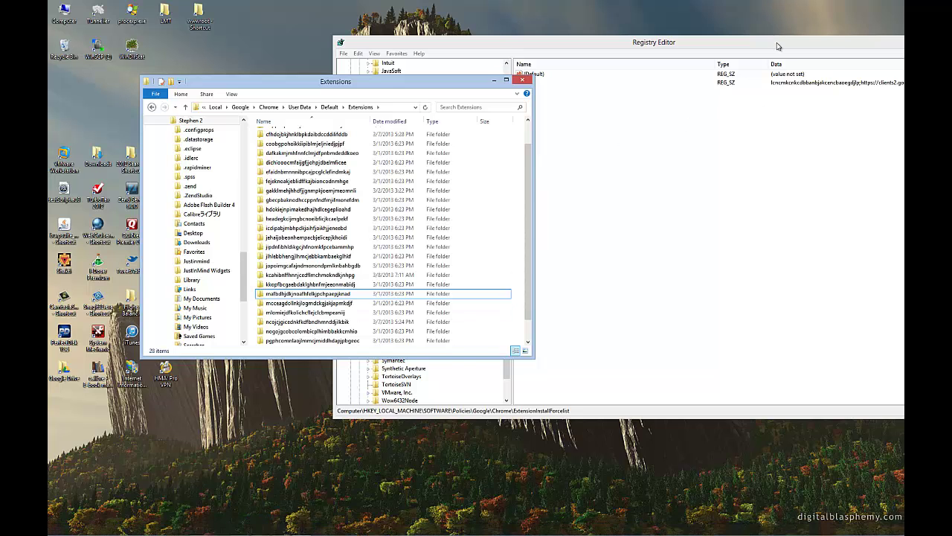
Delete value 1 from Google Chrome's ExtensionInstallForcelist and relaunch Chrome.
drag(778, 45, 676, 48)
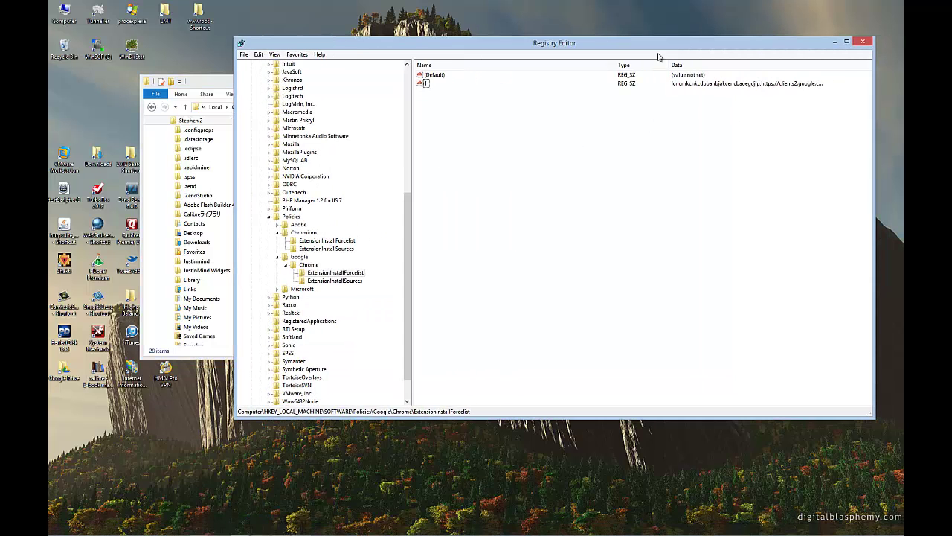
click(425, 84)
key(Delete)
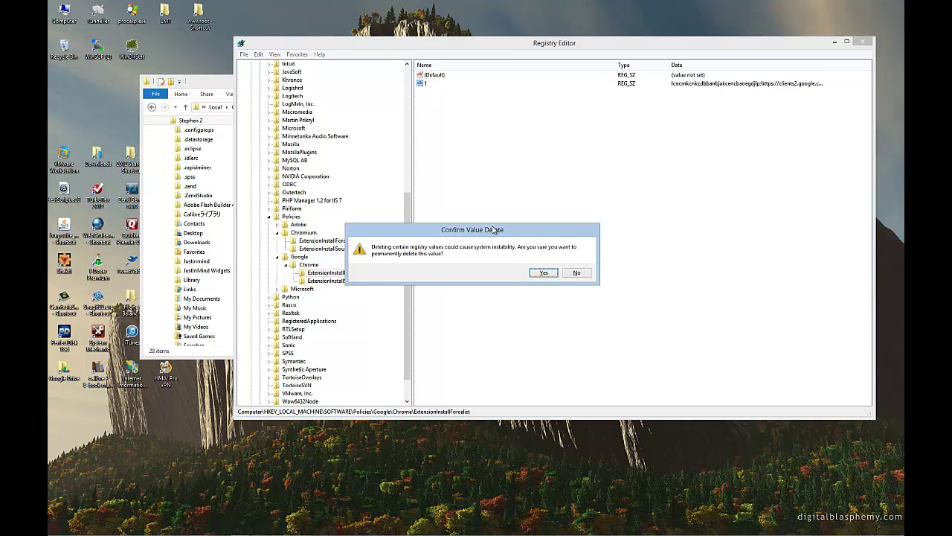
click(534, 274)
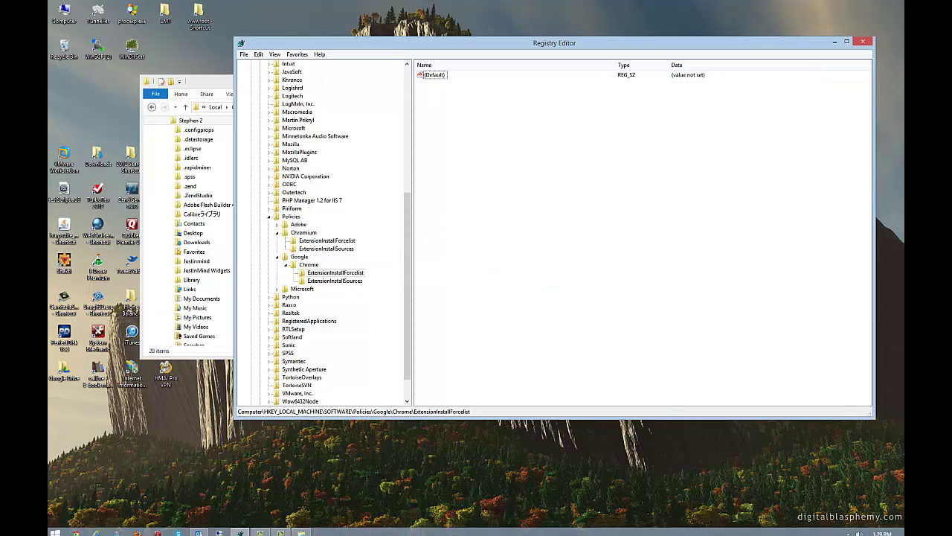
click(99, 530)
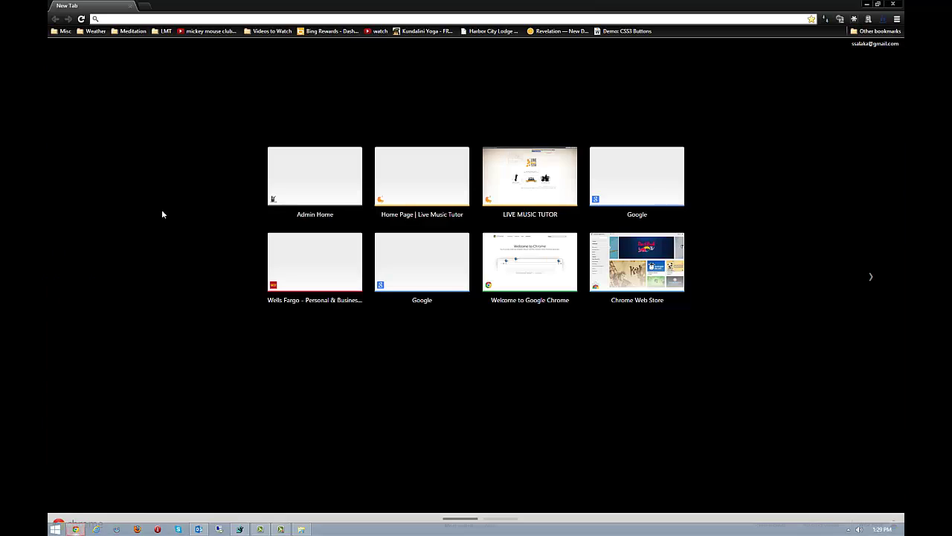
Reopen the Extensions page and scroll it to confirm Google SSL Web Search beta is gone.
click(897, 19)
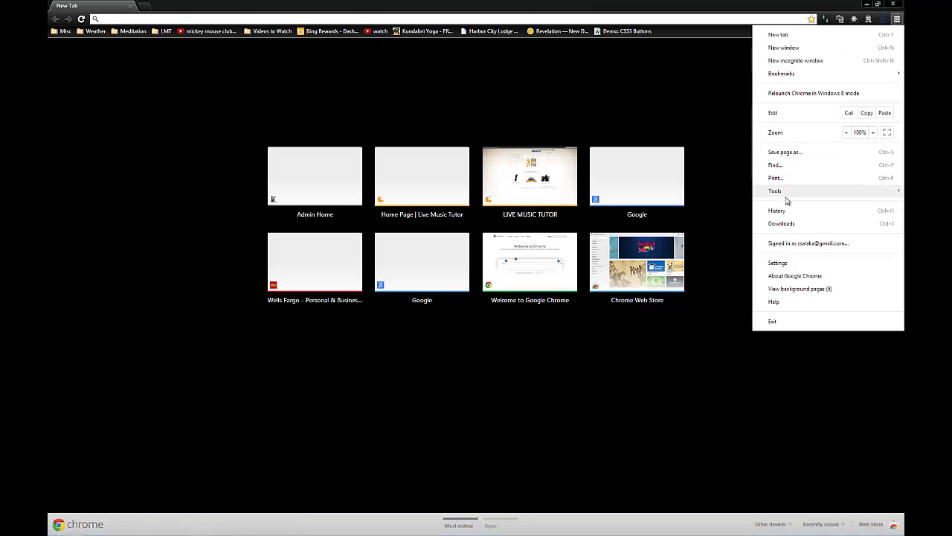
mouse_move(785, 196)
click(685, 214)
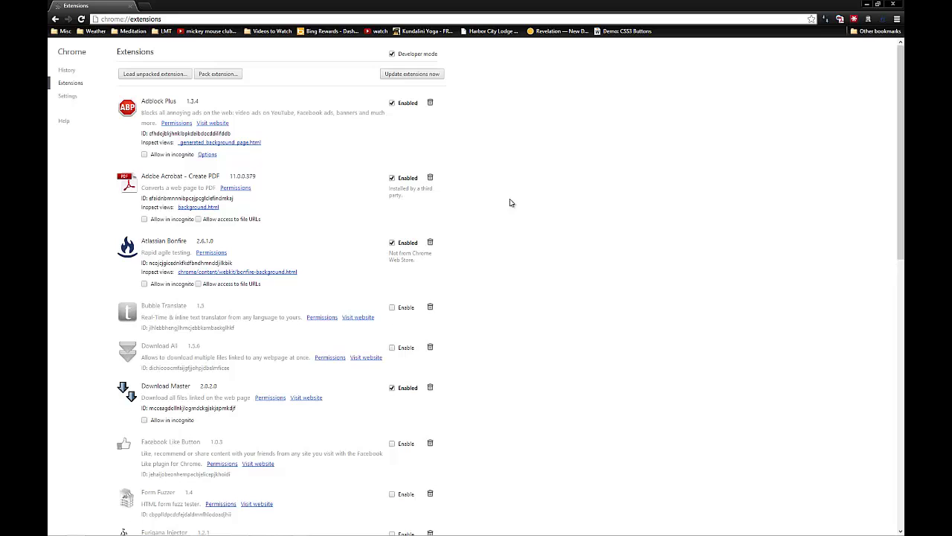
scroll(394, 215, down, 8)
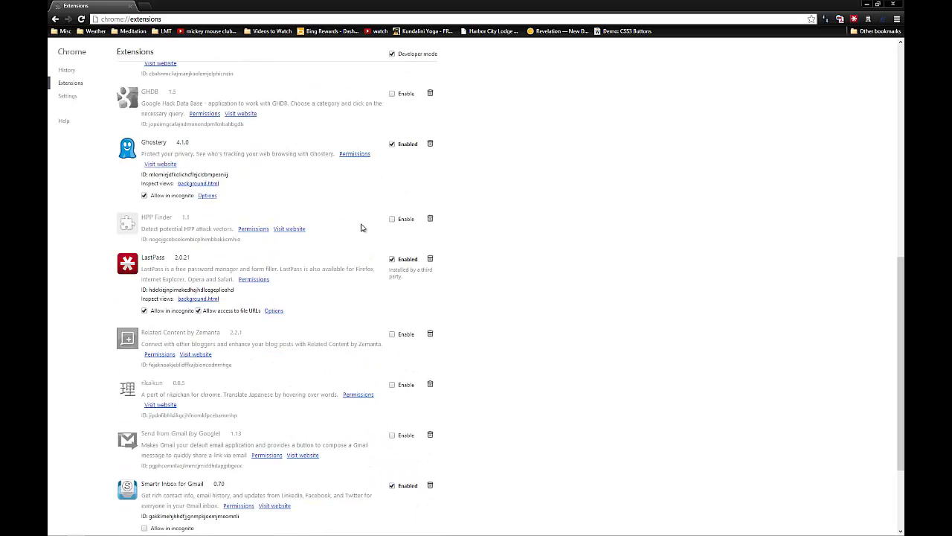
scroll(338, 231, down, 3)
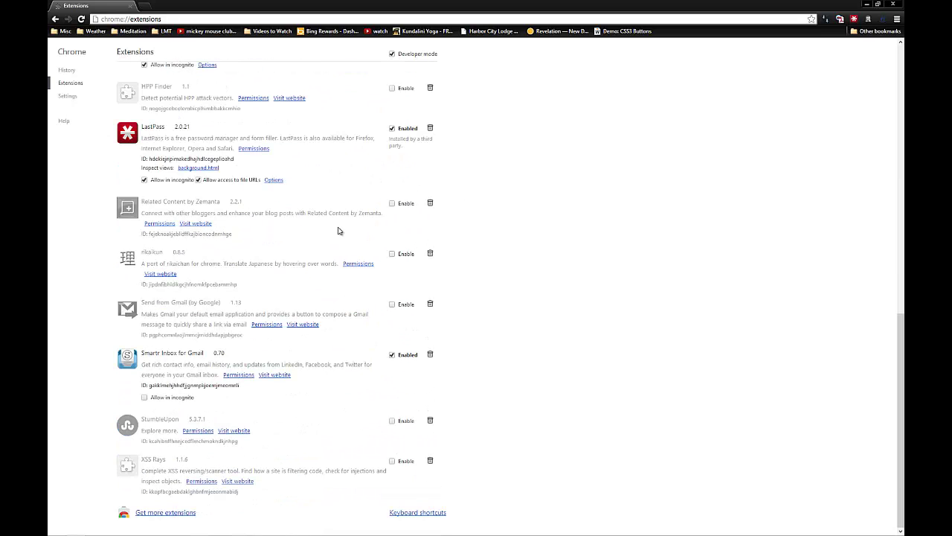
scroll(338, 231, up, 11)
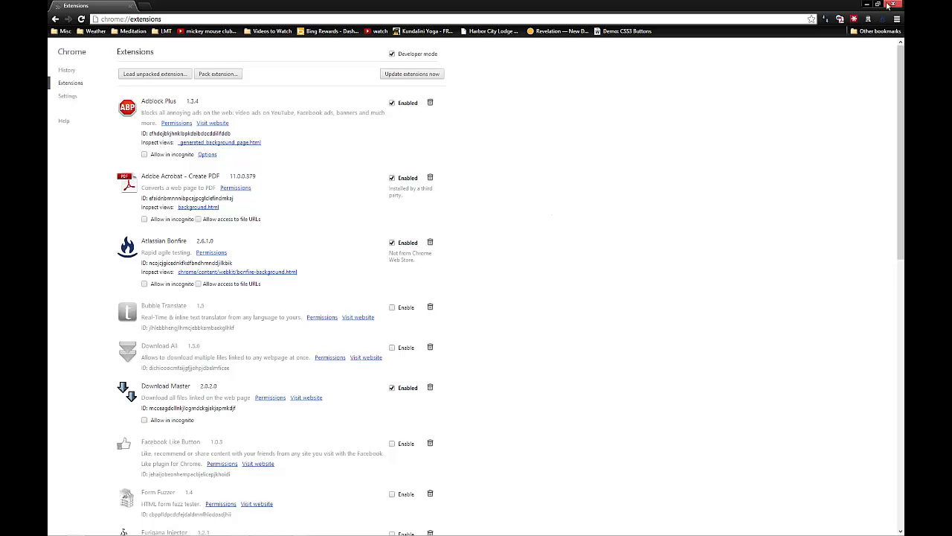
Restore Chrome to a window and verify both ExtensionInstallForcelist keys hold only (Default).
double_click(698, 11)
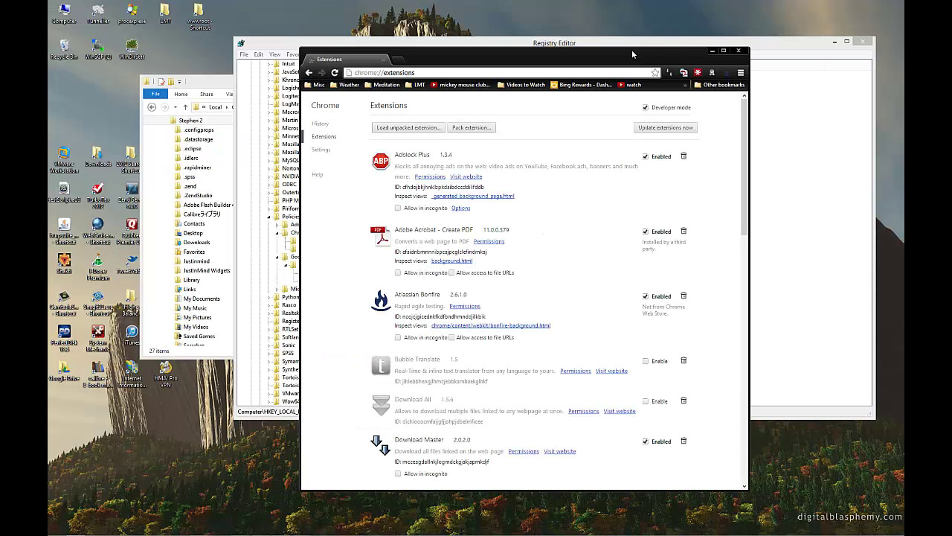
drag(632, 50, 684, 192)
click(215, 113)
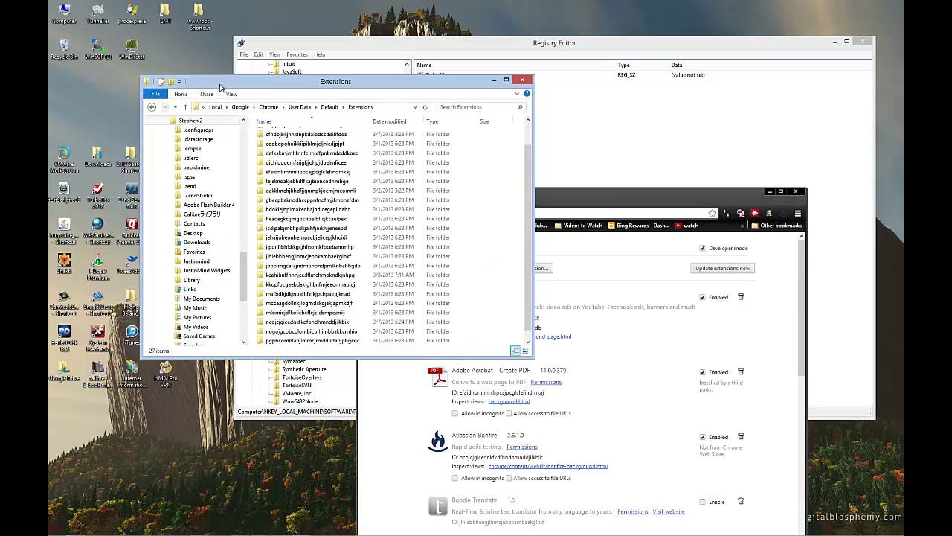
click(635, 110)
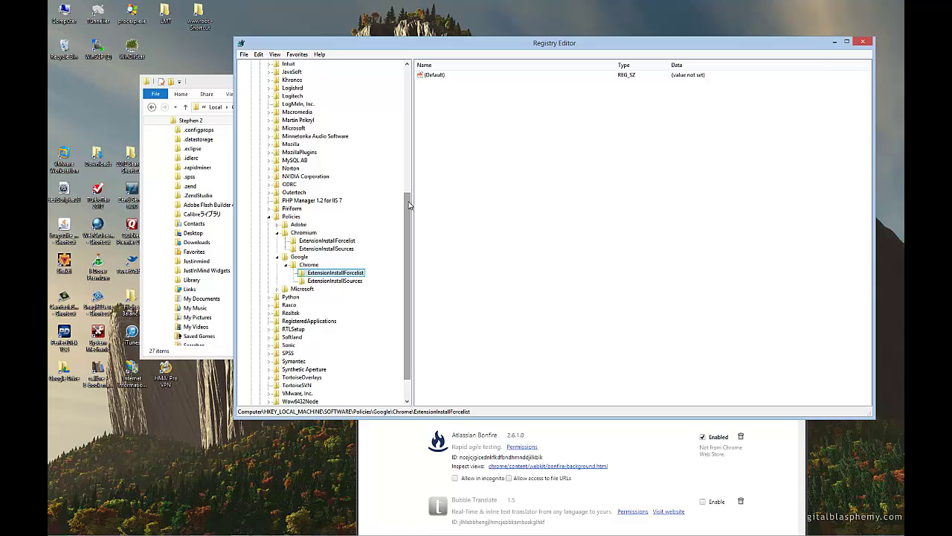
drag(407, 257, 402, 210)
click(335, 240)
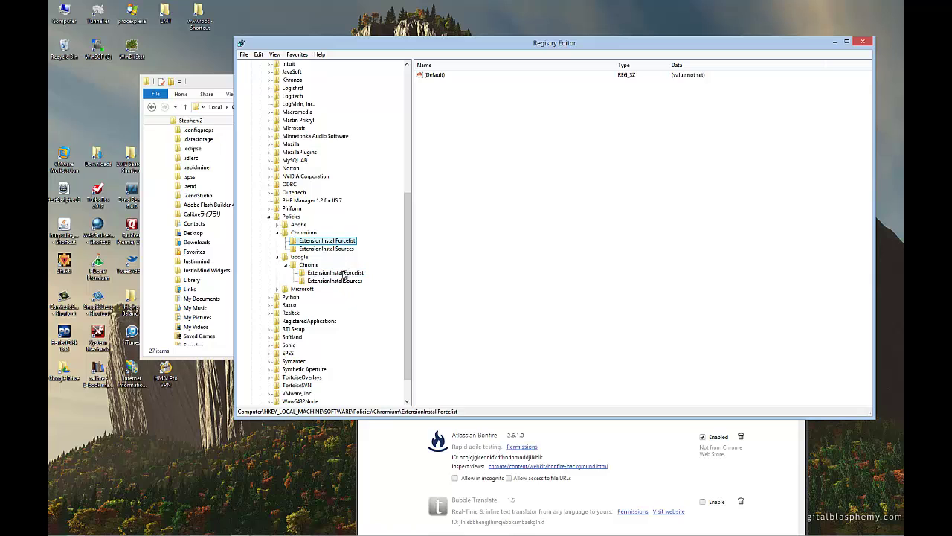
click(346, 273)
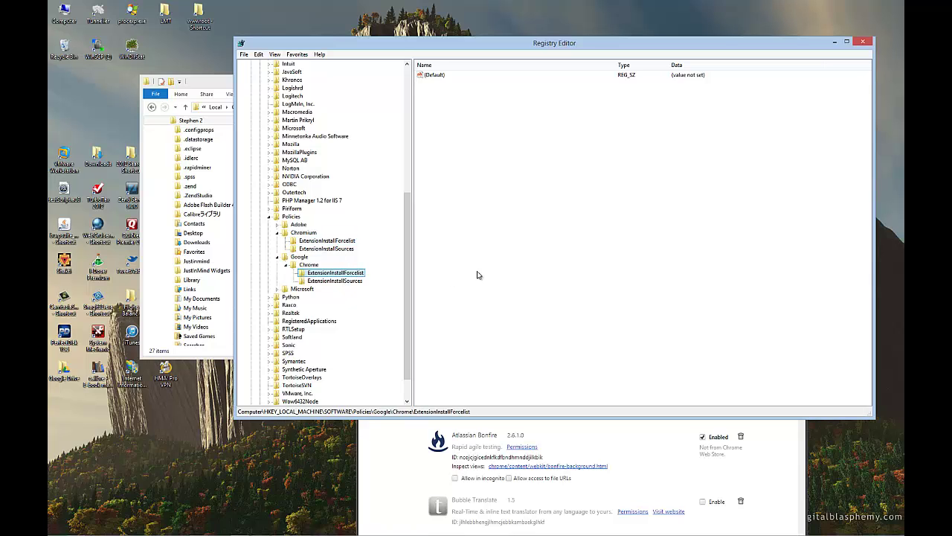
click(658, 451)
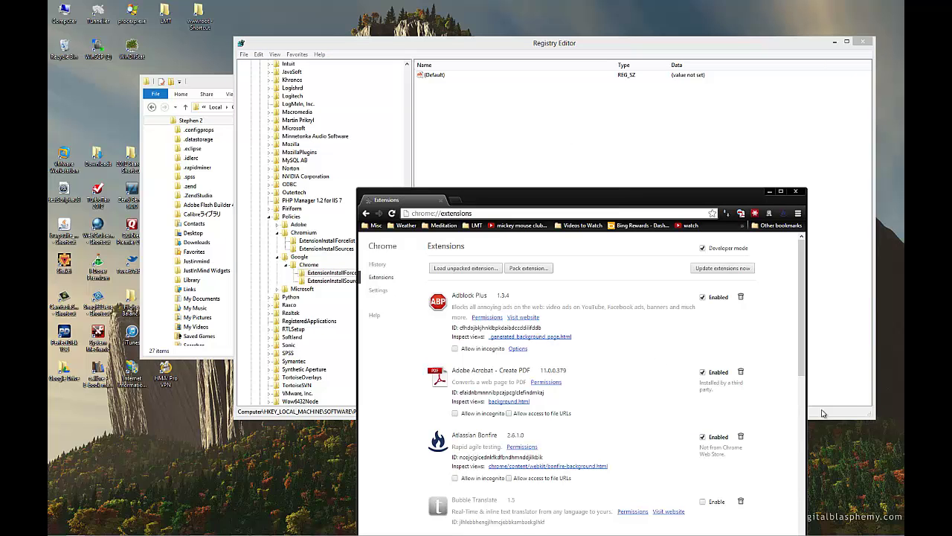